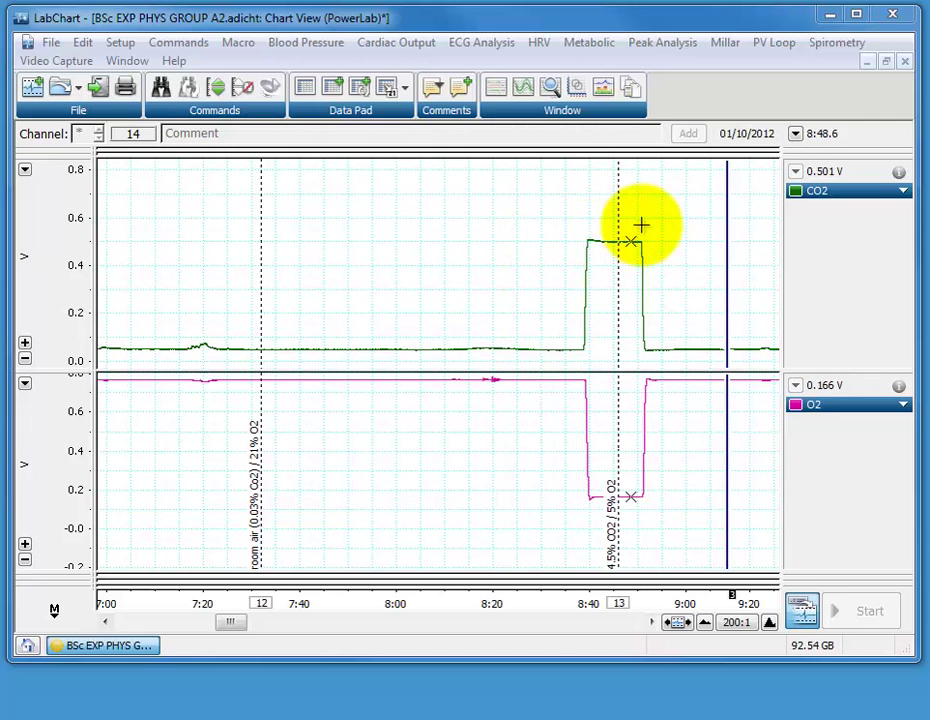
- Select the 4.5% CO2 / 5% O2 gas section and open Units Conversion for the CO2 channel
click(527, 214)
drag(592, 305, 679, 370)
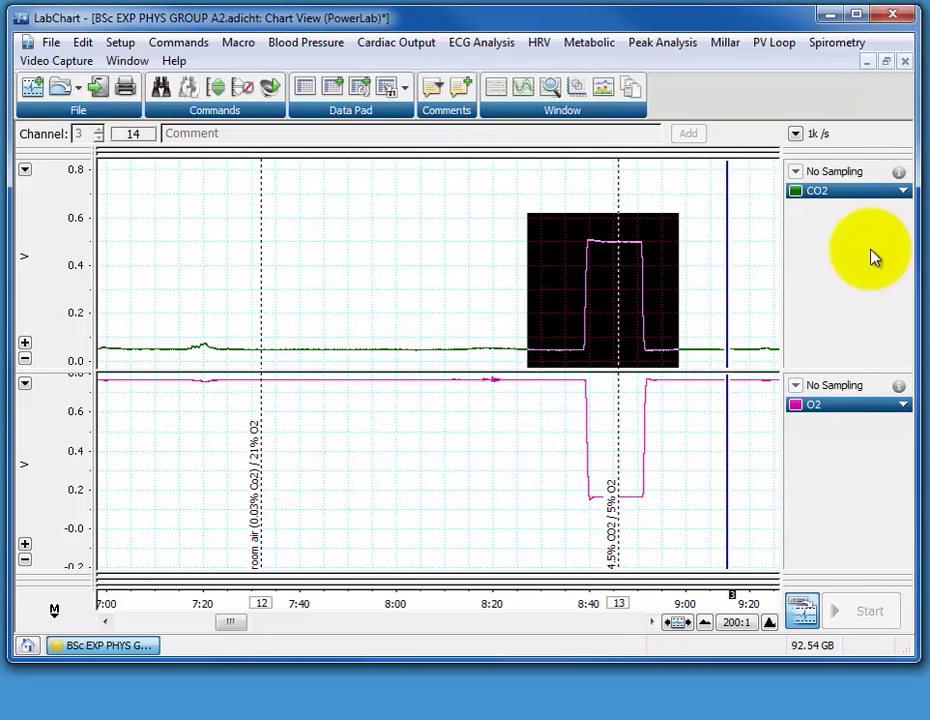
click(904, 191)
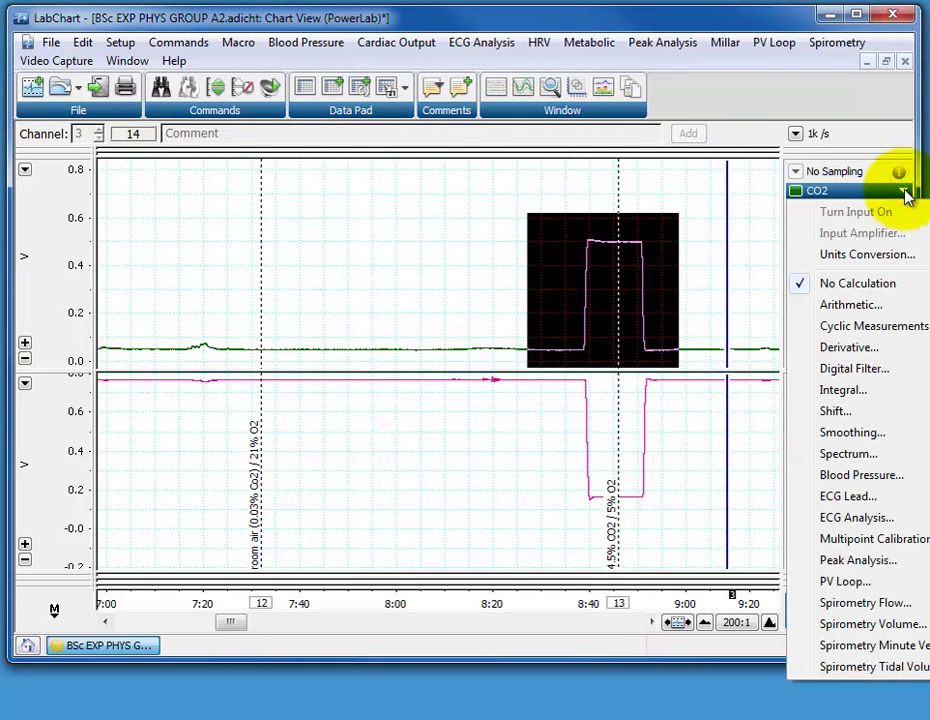
click(847, 256)
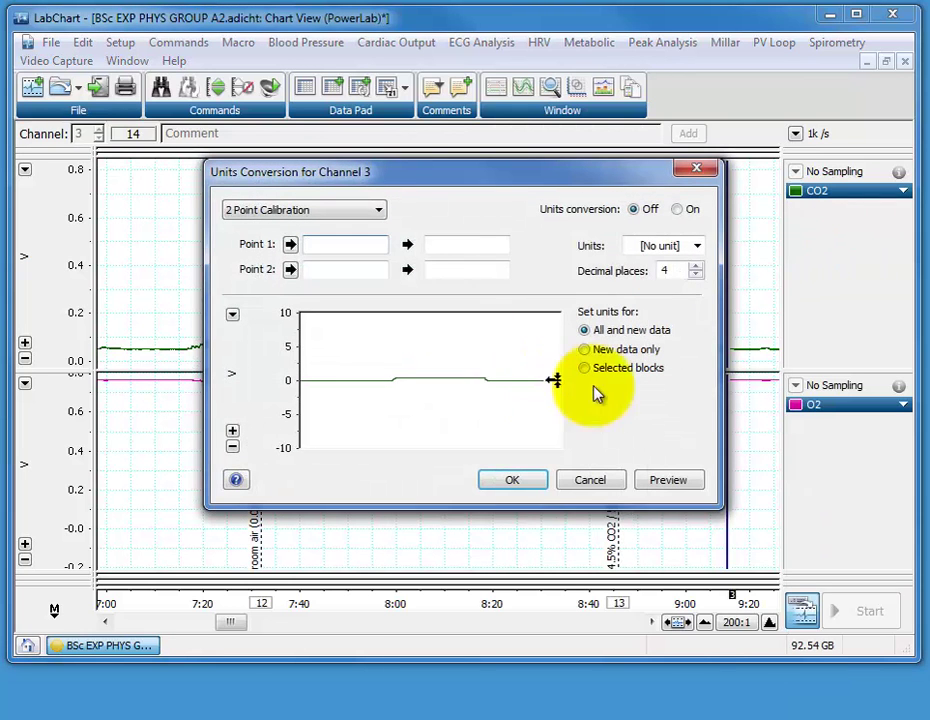
- Set the conversion method to 2 Point Calibration and rescale the preview's vertical axis to the trace
click(260, 212)
click(255, 239)
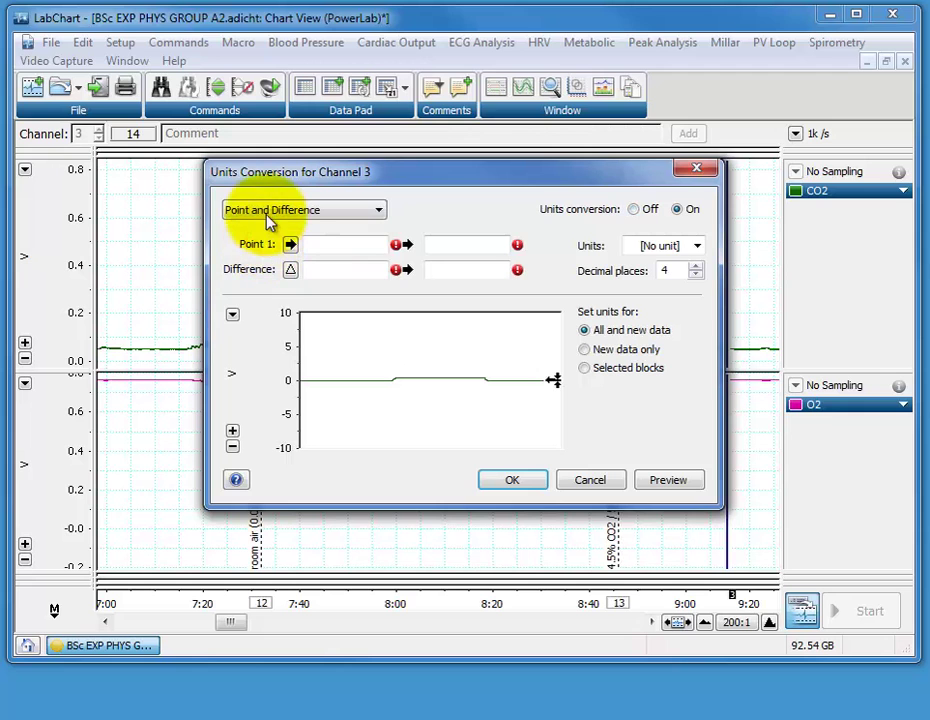
click(270, 212)
click(275, 226)
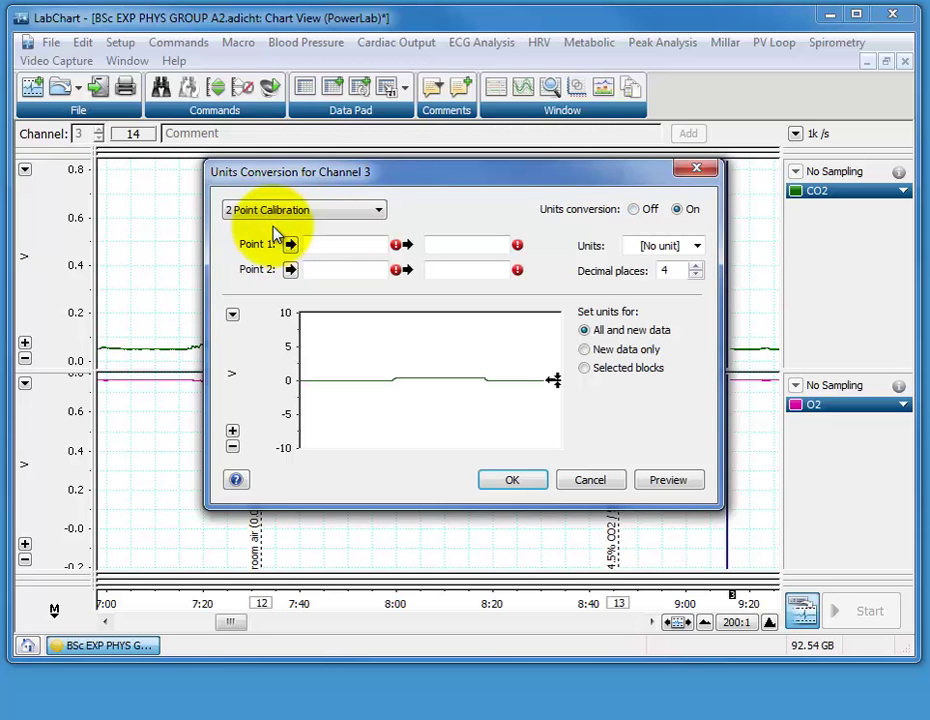
mouse_move(270, 353)
mouse_down()
mouse_move(270, 291)
mouse_move(280, 374)
mouse_move(275, 468)
mouse_move(286, 268)
mouse_move(278, 424)
mouse_move(276, 380)
mouse_move(286, 384)
mouse_move(276, 301)
mouse_move(272, 430)
mouse_move(277, 457)
mouse_move(291, 457)
mouse_up()
- Mark the room-air baseline and high-CO2 plateau in the preview, entering 4.5 as point 2's value
drag(343, 438, 379, 438)
click(445, 246)
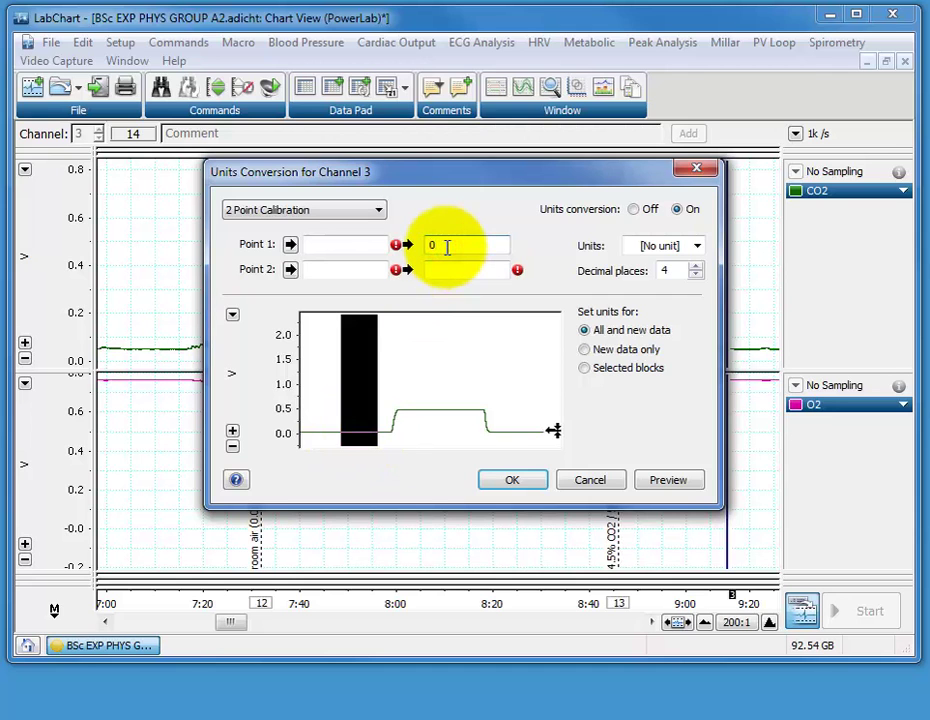
drag(422, 425, 456, 408)
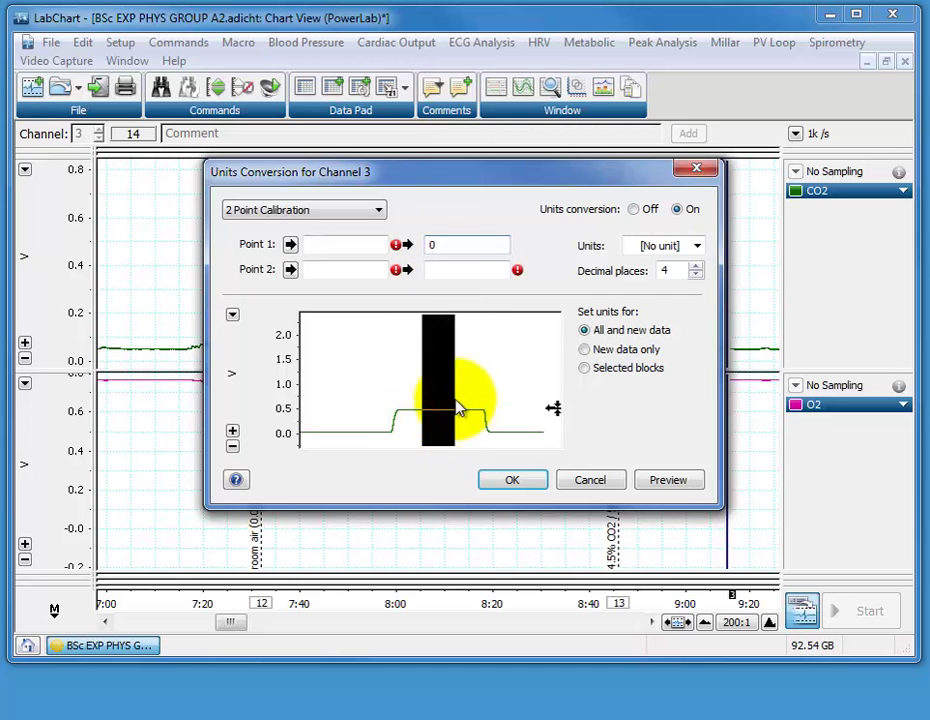
click(440, 270)
text(4.5)
- Capture 0.0469015 V as point 1 (0.03) and 0.500027 V as point 2 (4.5)
drag(349, 415, 378, 447)
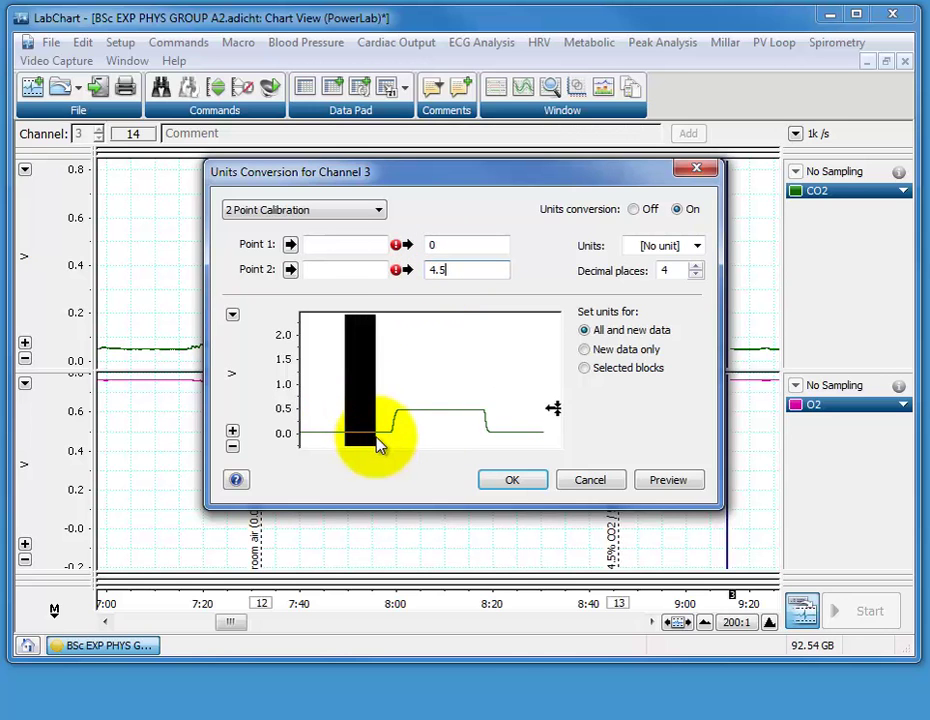
click(290, 245)
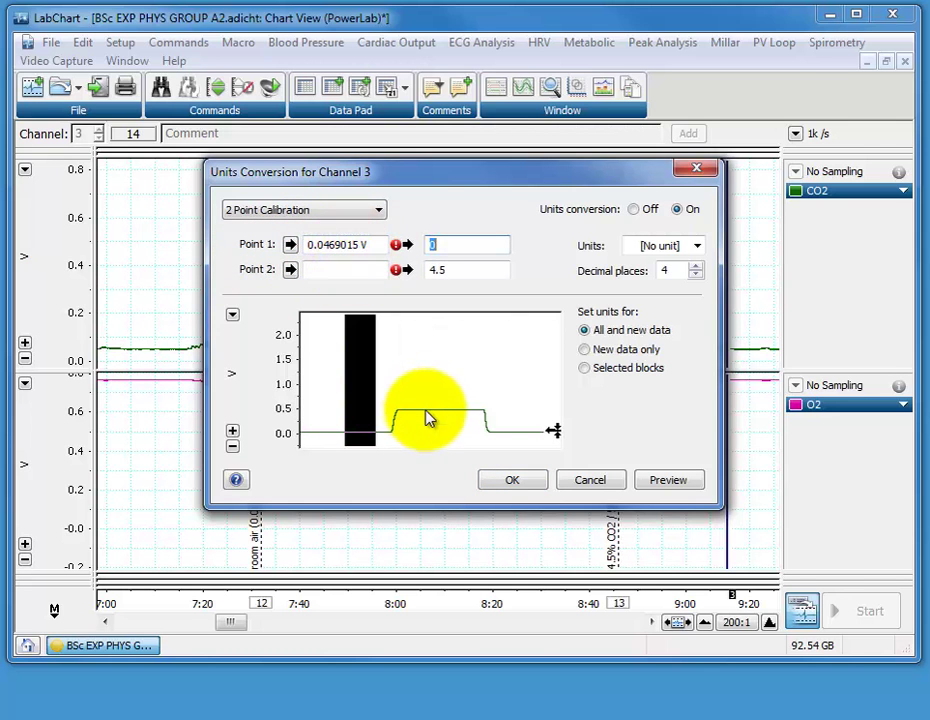
drag(422, 415, 464, 422)
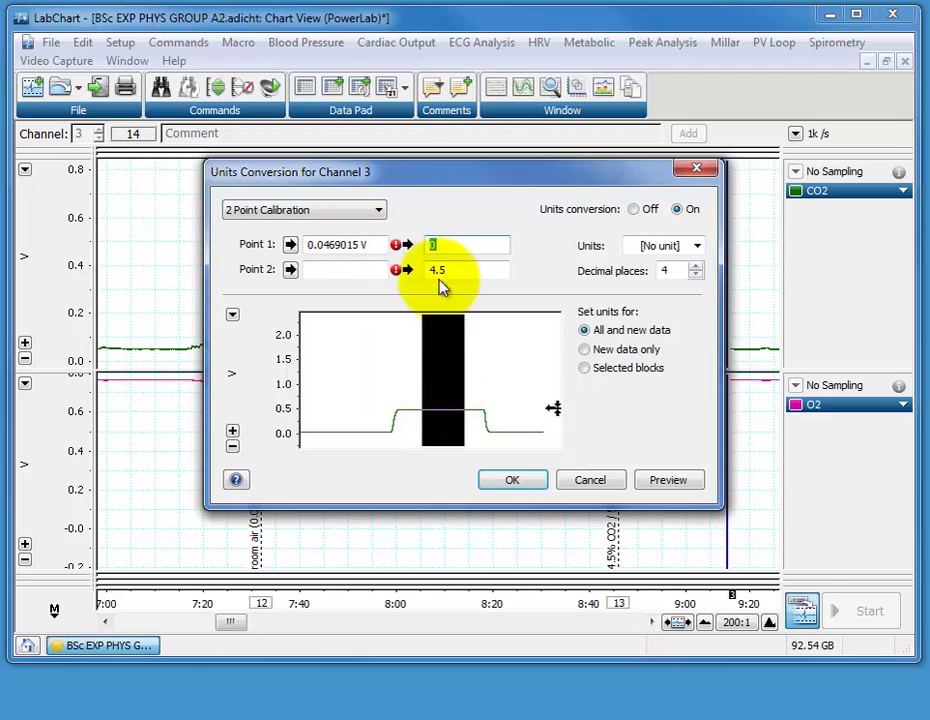
click(291, 271)
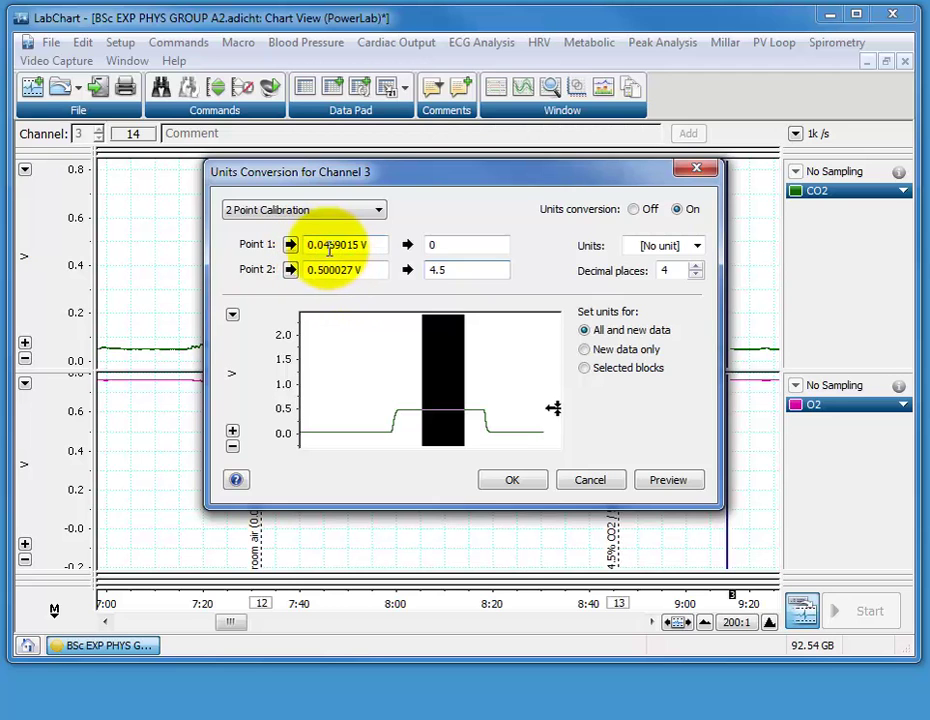
click(445, 249)
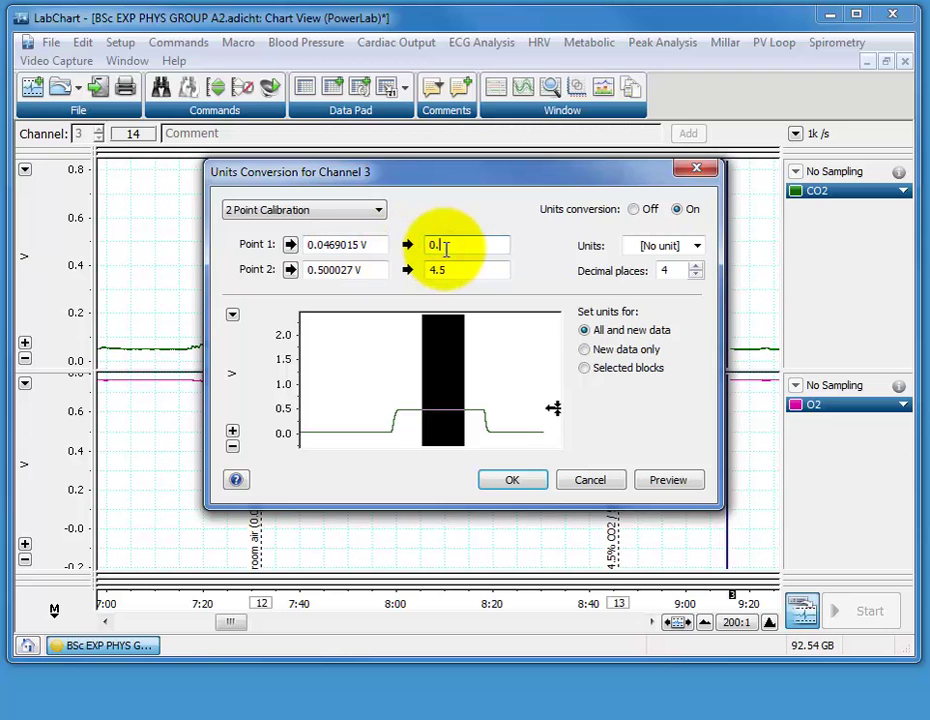
click(433, 411)
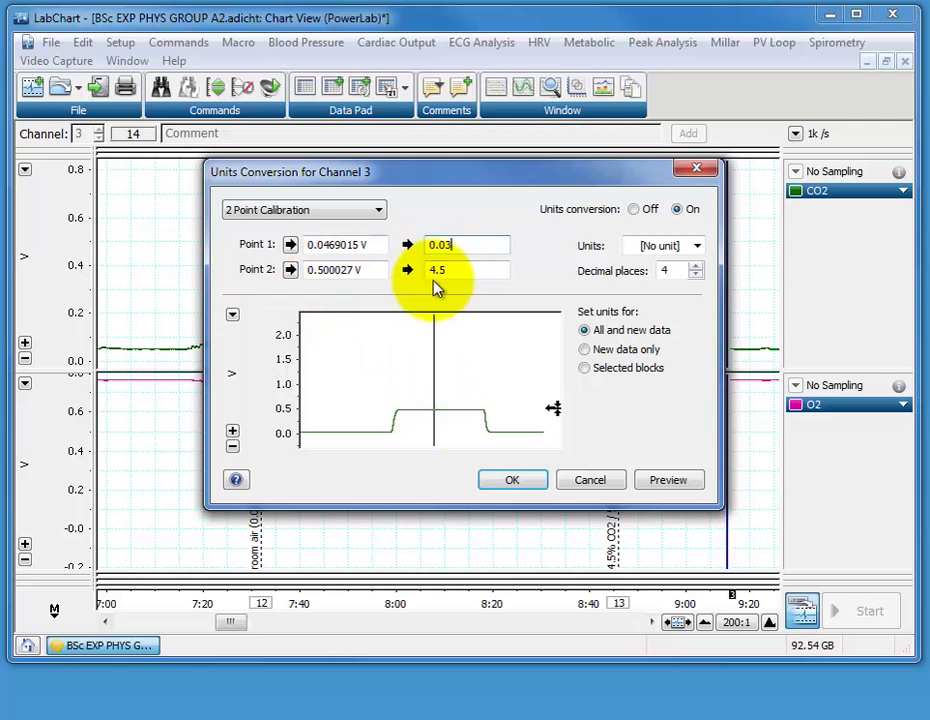
drag(525, 176, 490, 175)
- Give the CO2 conversion 1 decimal place and %CO2 units, preview it, and apply
click(656, 269)
click(656, 269)
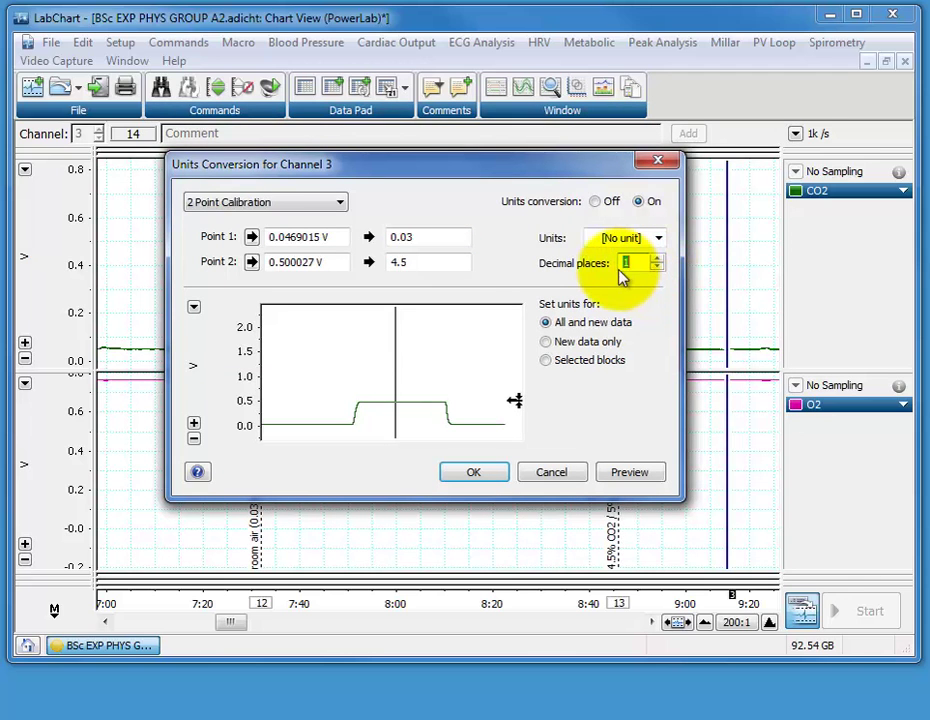
click(660, 237)
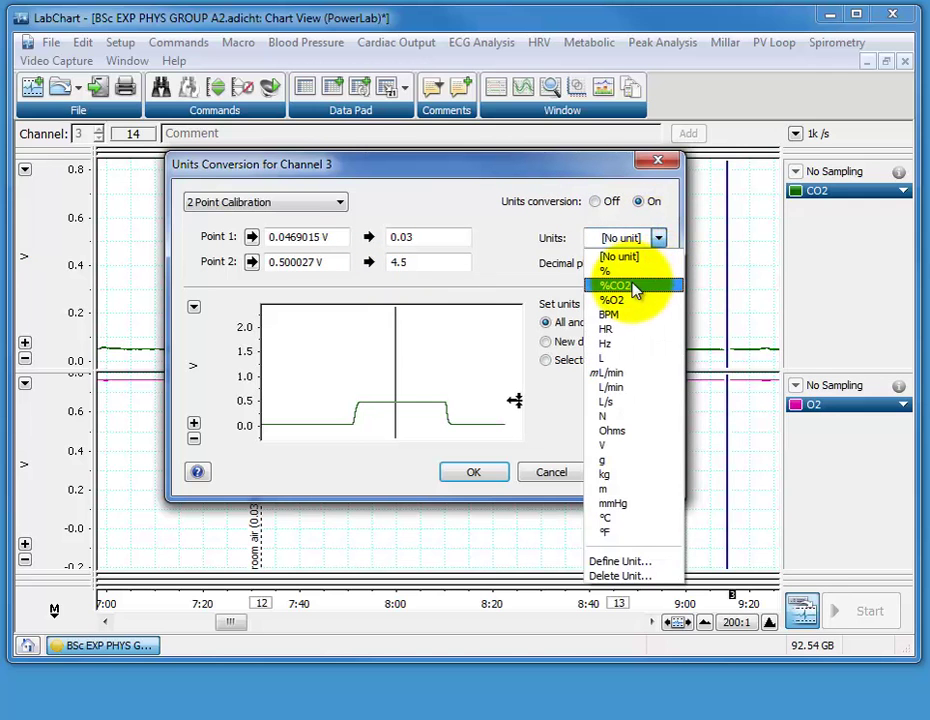
click(636, 287)
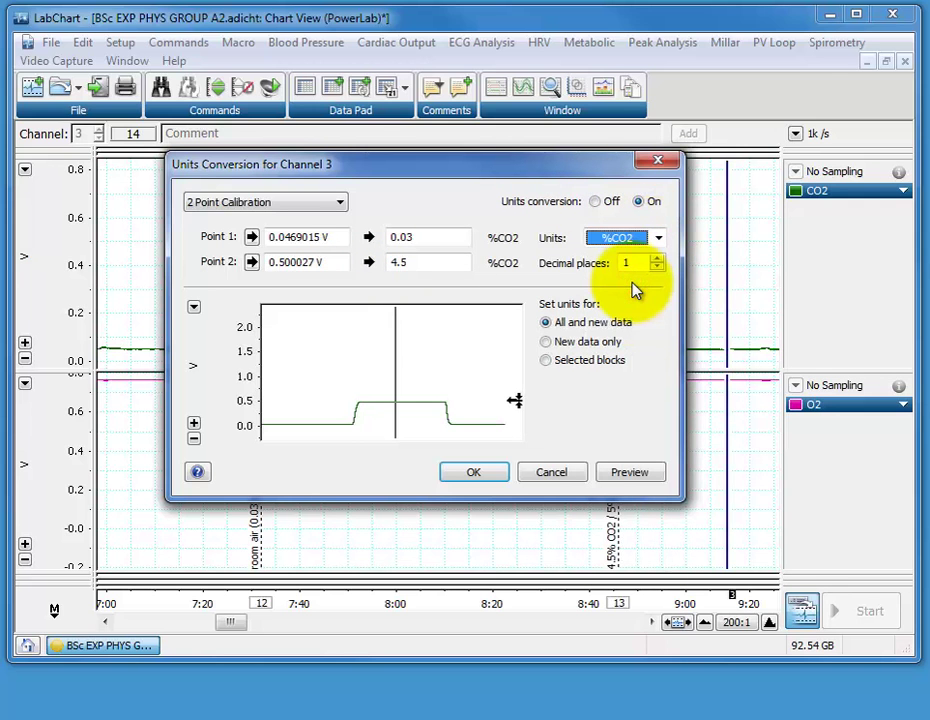
click(620, 474)
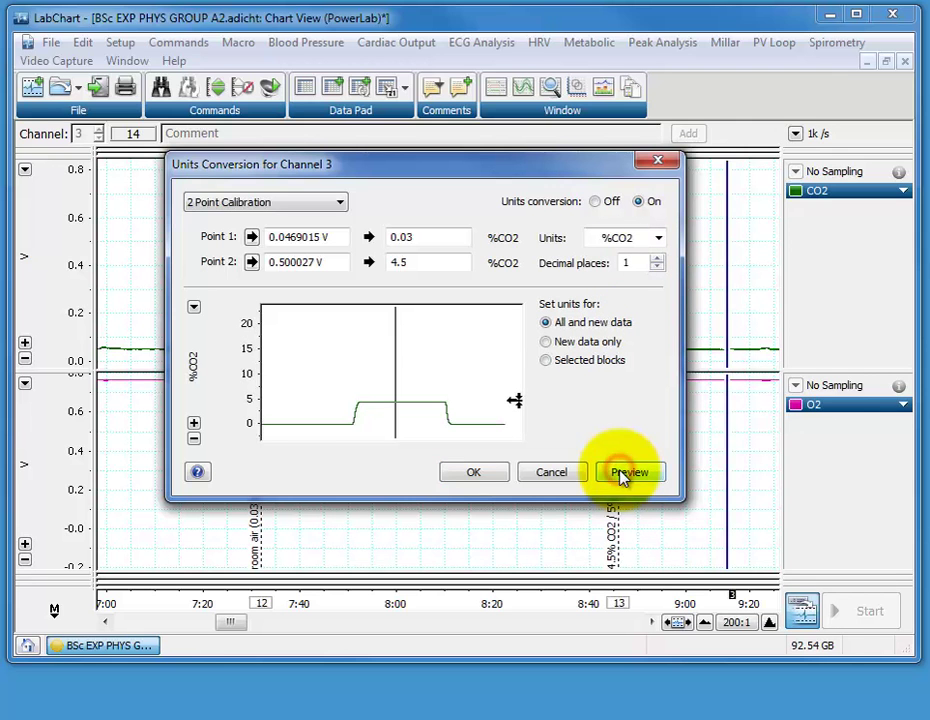
click(473, 476)
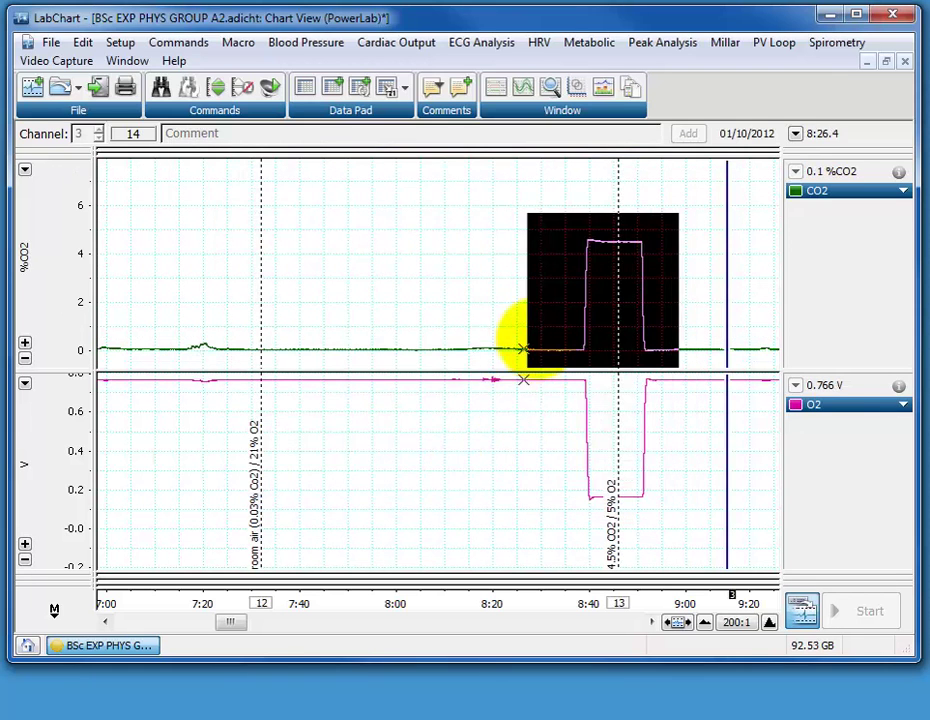
- Pop out floating readout windows for the CO2 and O2 channel values onto the chart
click(537, 338)
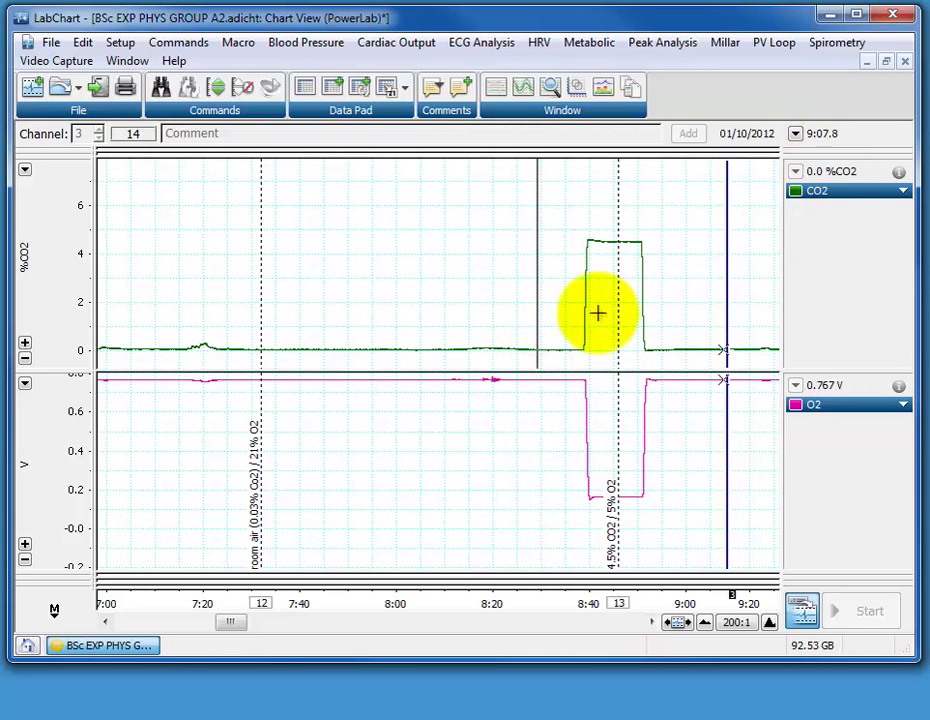
drag(834, 175, 150, 154)
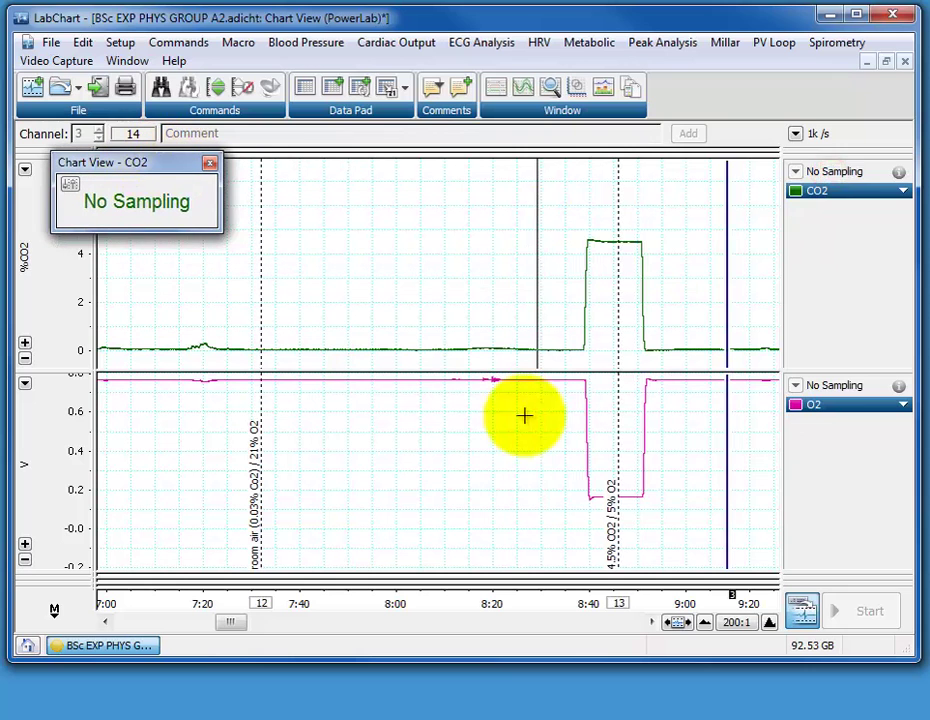
drag(820, 401, 135, 421)
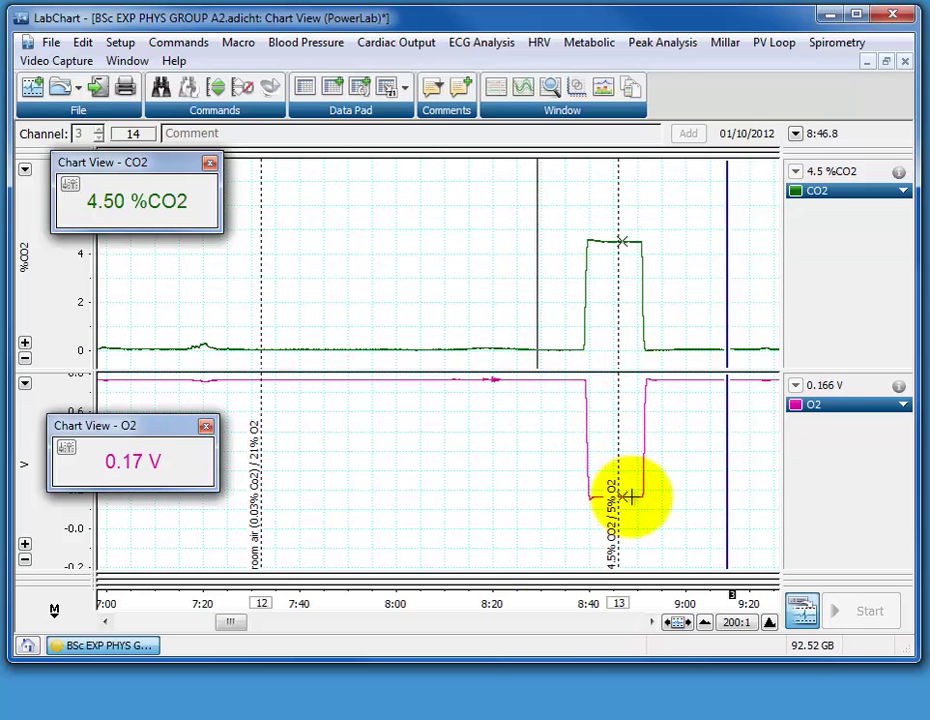
- Select the low-O2 gas section, open Units Conversion for the O2 channel, and rescale the preview
drag(536, 547, 692, 358)
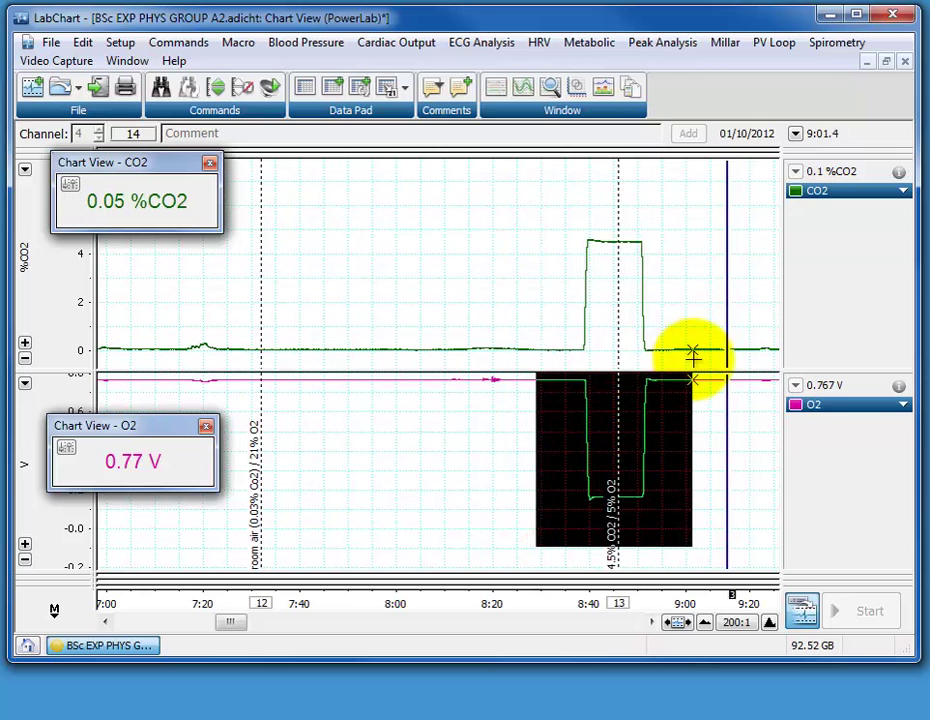
click(903, 404)
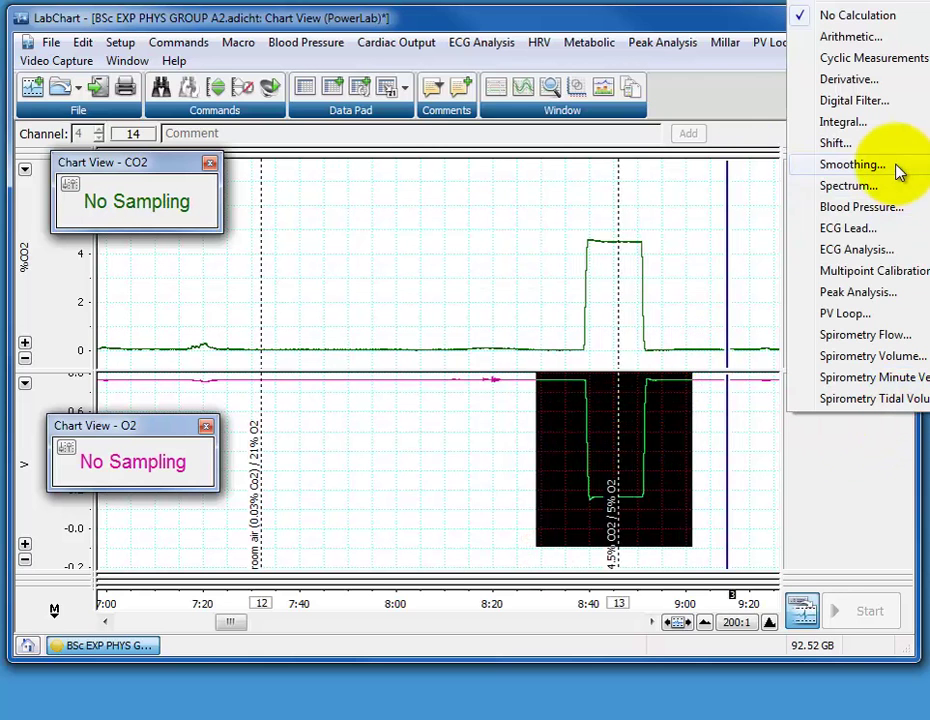
click(842, 3)
mouse_move(275, 347)
mouse_down()
mouse_move(286, 301)
mouse_move(276, 483)
mouse_move(296, 456)
mouse_up()
- Calibrate O2 with 0.165685 V as 5 and 0.767078 V as 20.9, in %O2 units
drag(326, 374, 361, 380)
click(291, 272)
click(436, 269)
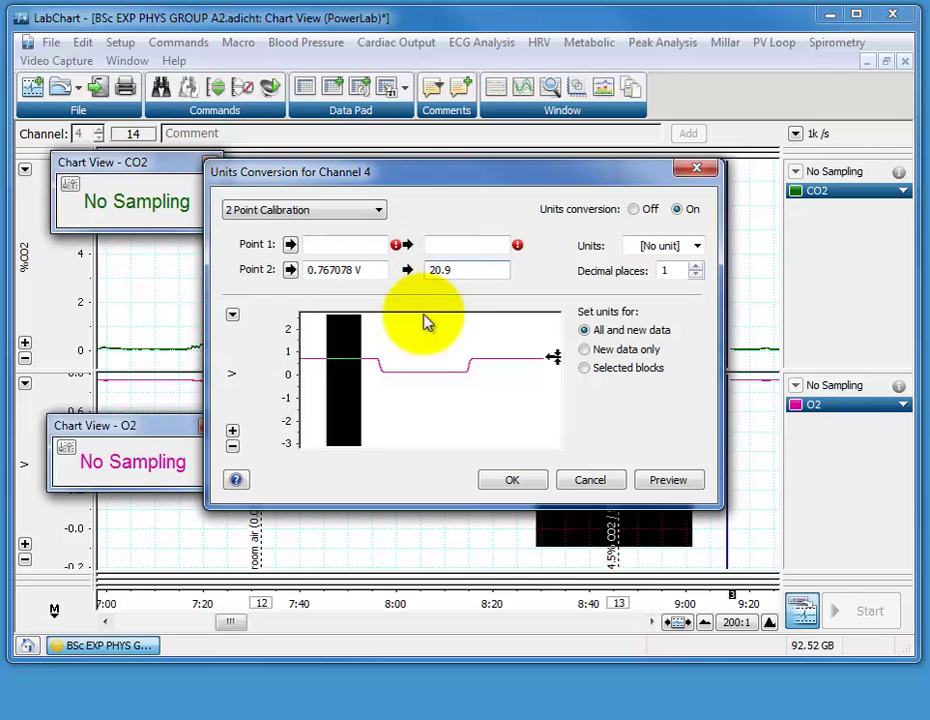
drag(418, 376, 437, 372)
click(289, 244)
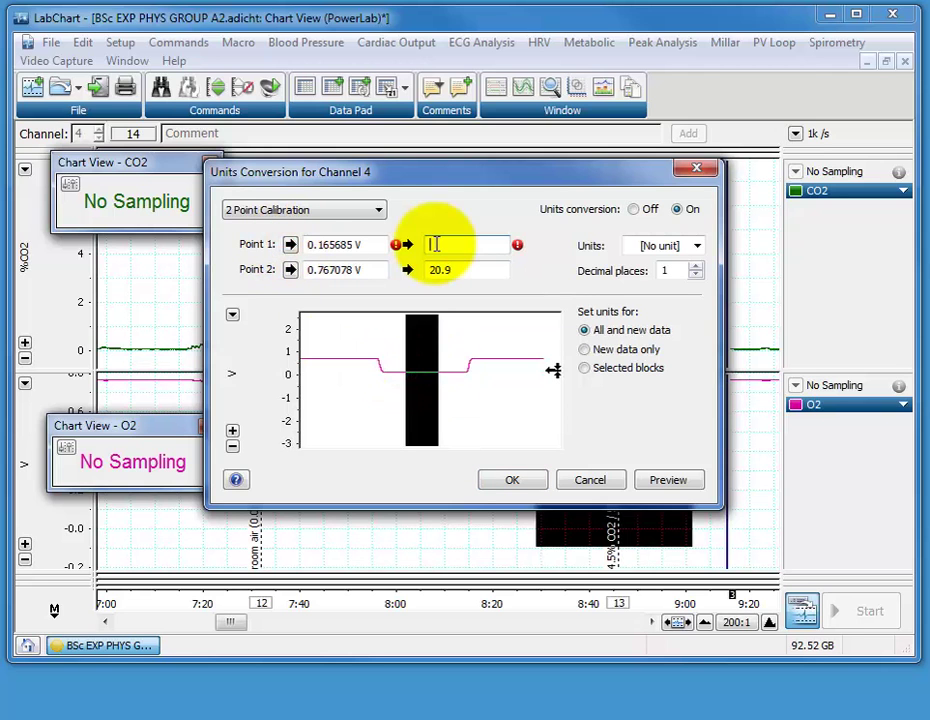
click(697, 245)
click(670, 307)
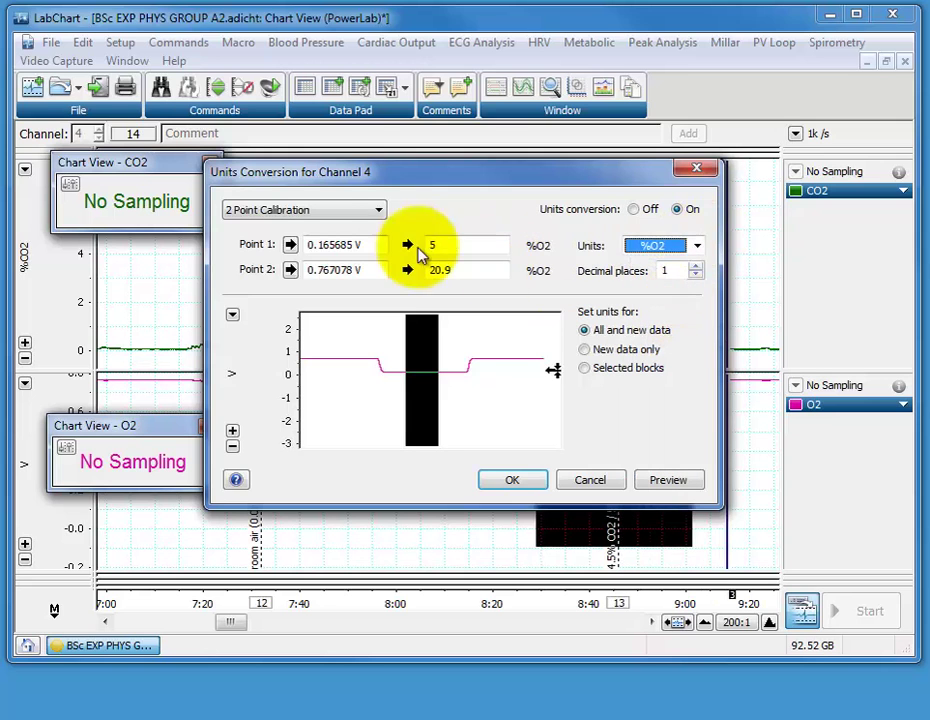
click(360, 368)
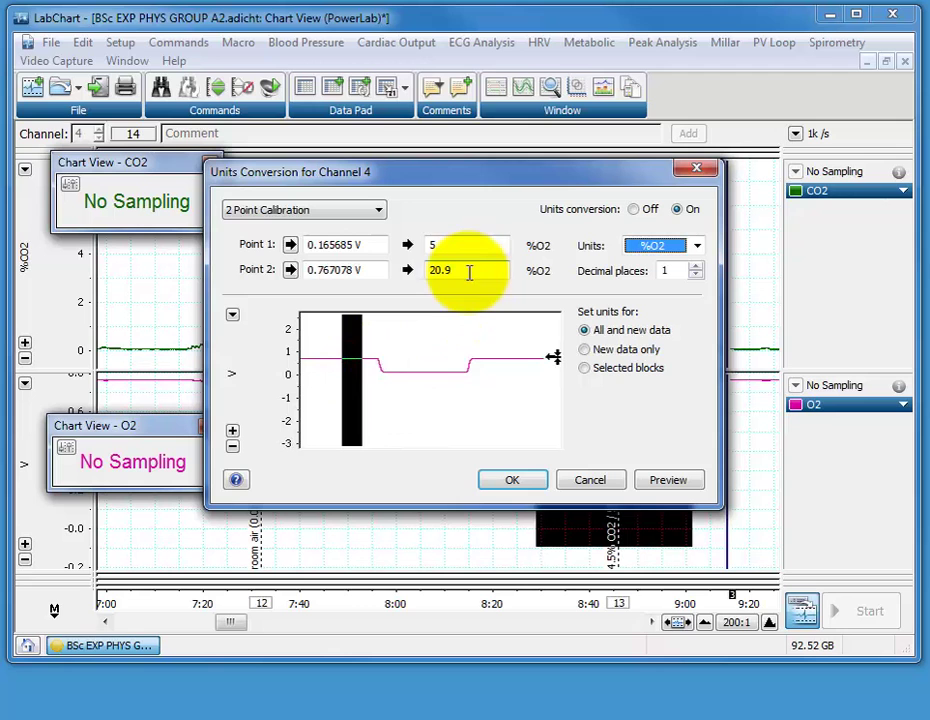
click(409, 366)
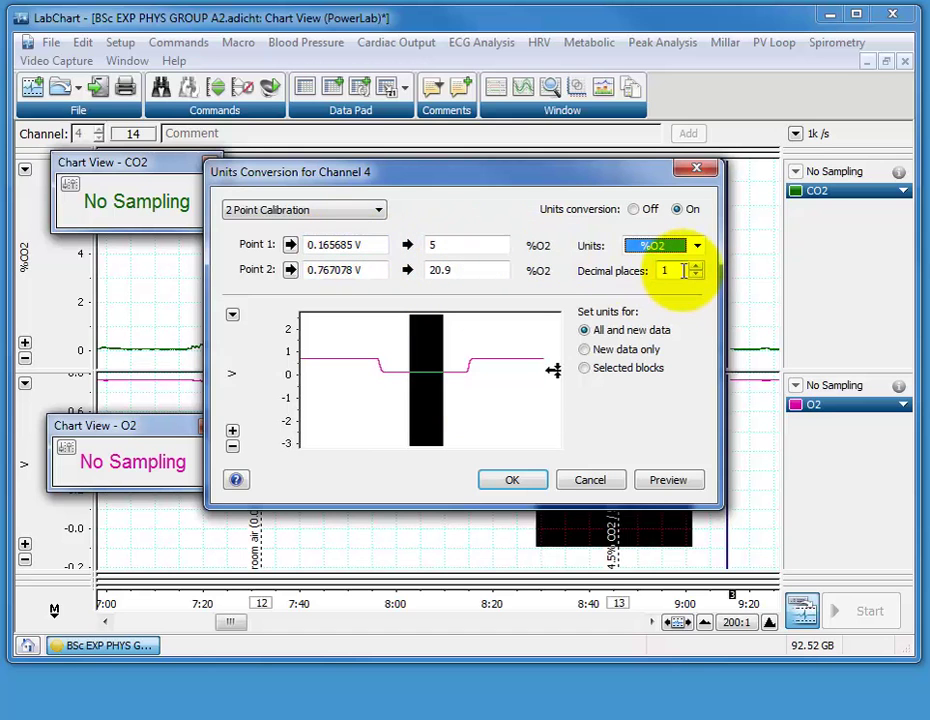
- Apply the O2 %O2 conversion and clear the chart selection
click(512, 480)
click(513, 461)
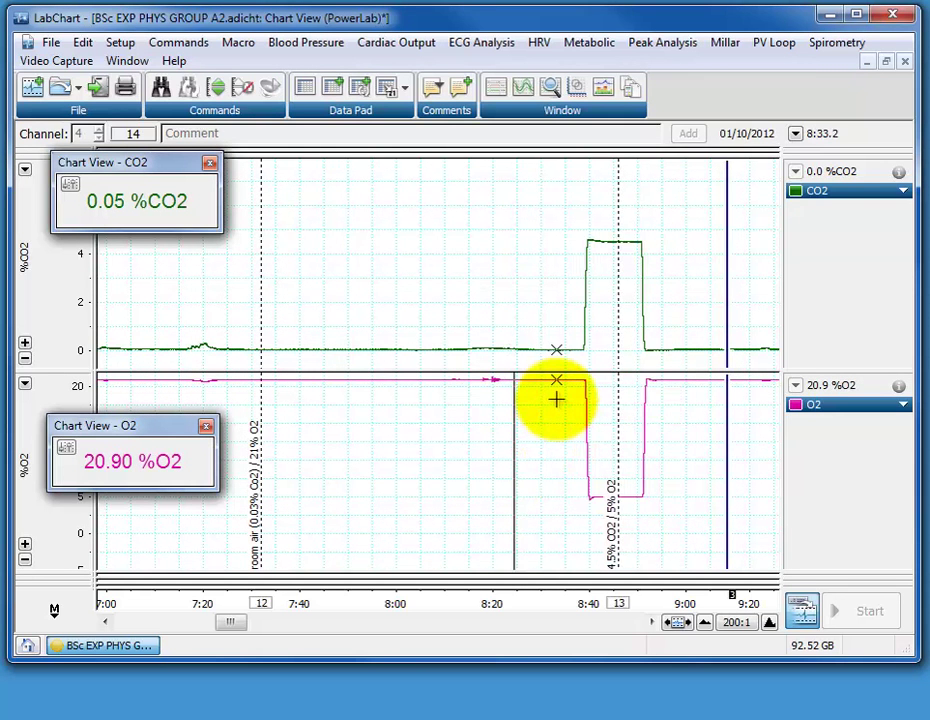